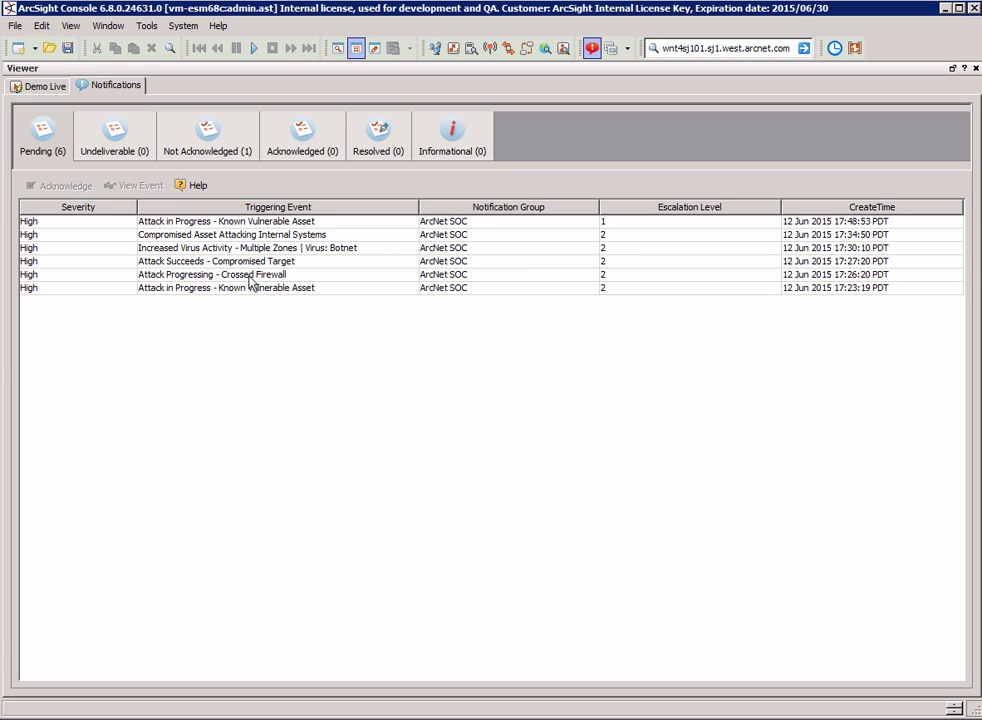
- Open the pending Attack Progressing - Crossed Firewall notification and inspect the details of its WEB-IIS ISAPI .printer access base event
double_click(248, 277)
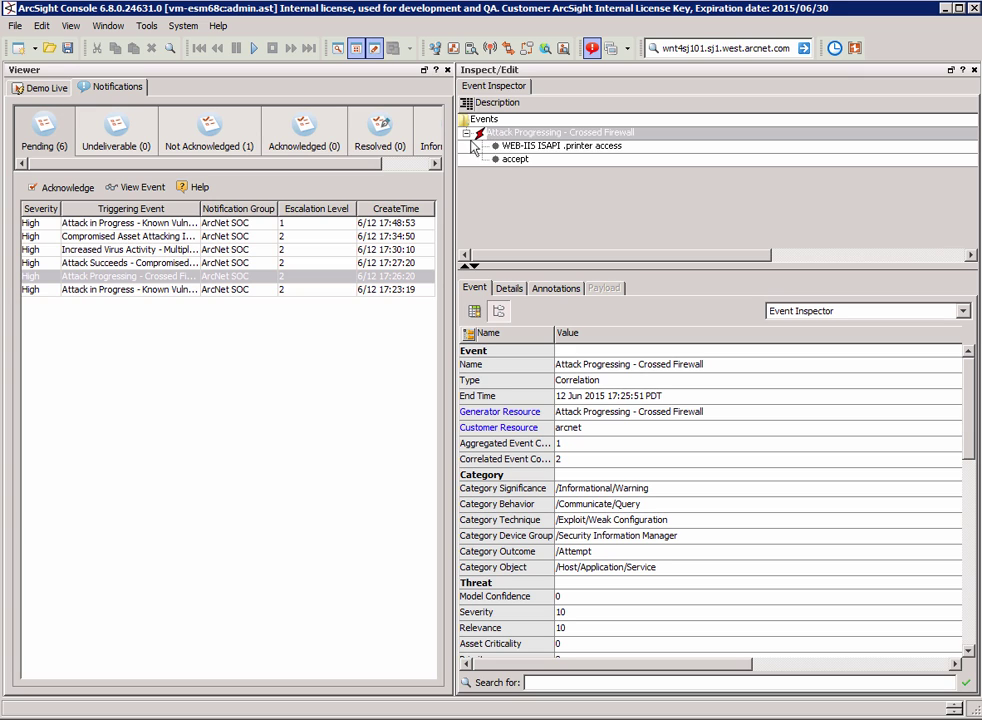
click(535, 147)
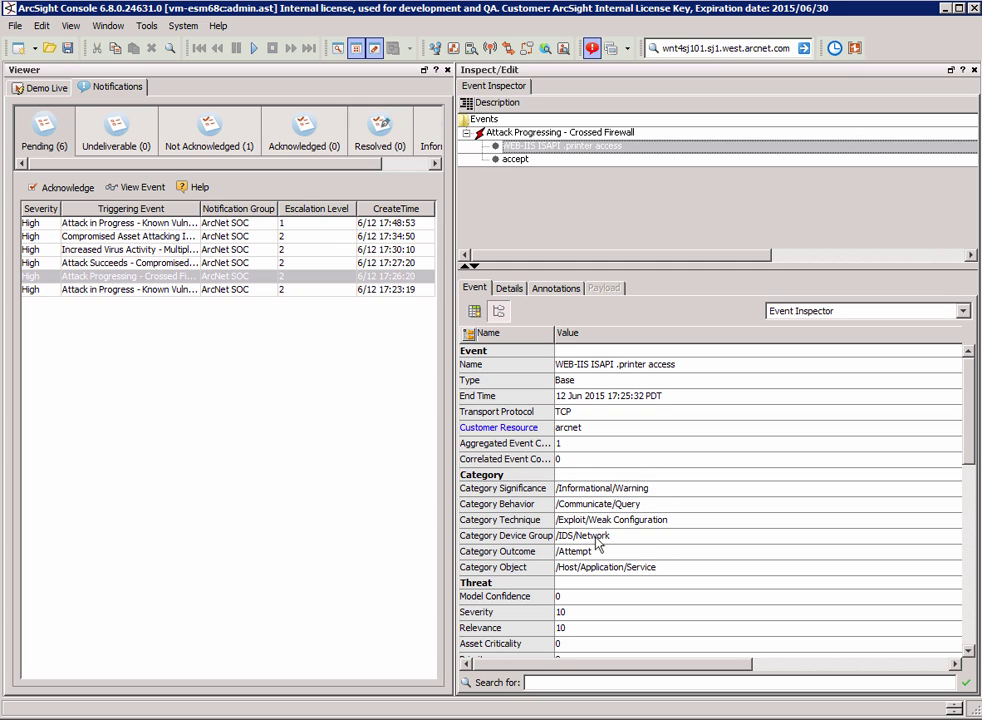
drag(970, 400, 970, 555)
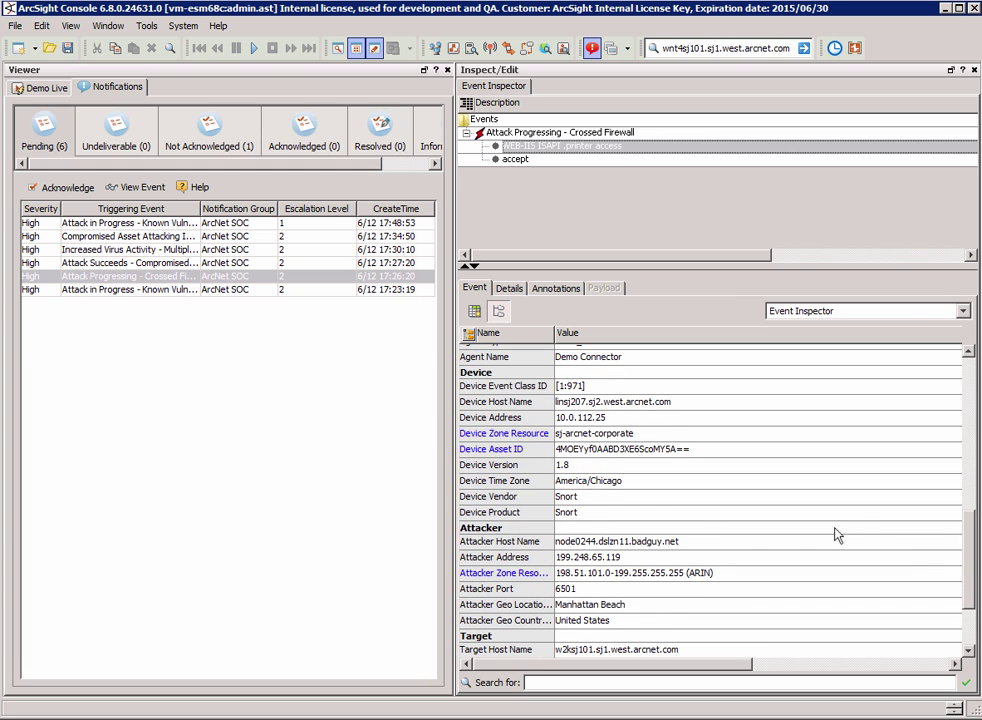
scroll(972, 575, down, 1)
drag(972, 575, 966, 617)
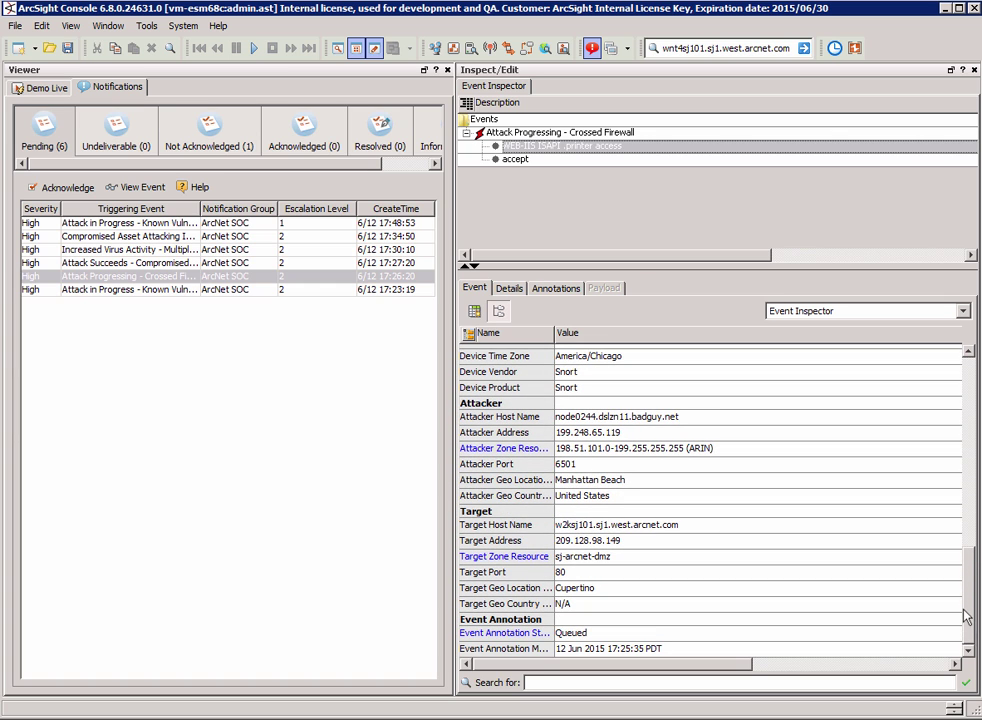
- Examine the accept base event's target, attacker, device and category details
click(512, 160)
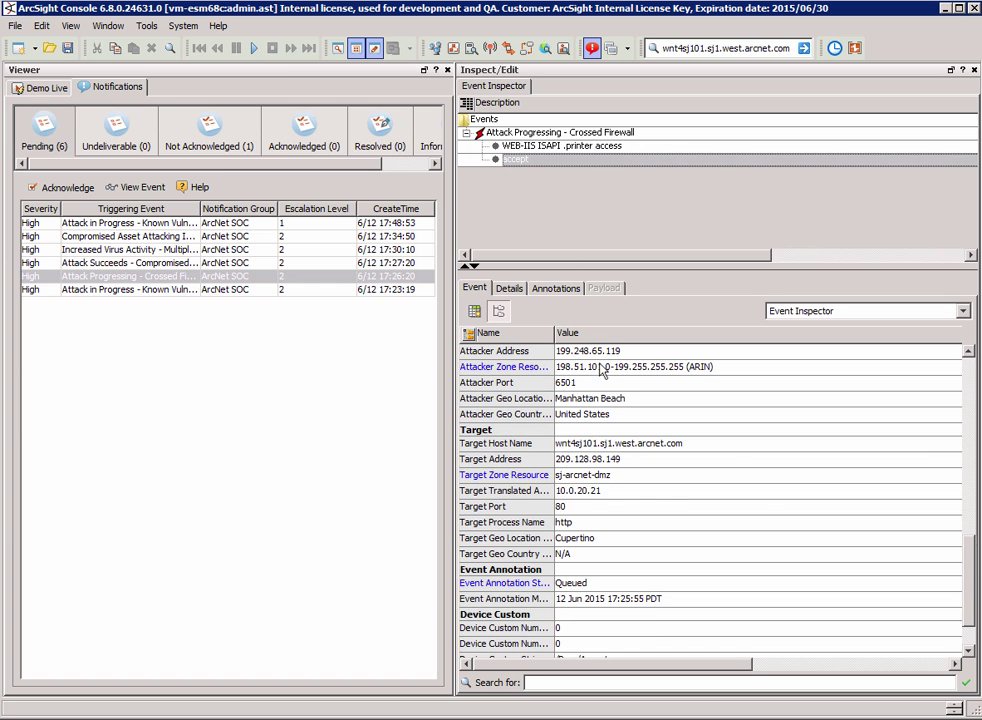
drag(968, 585, 970, 510)
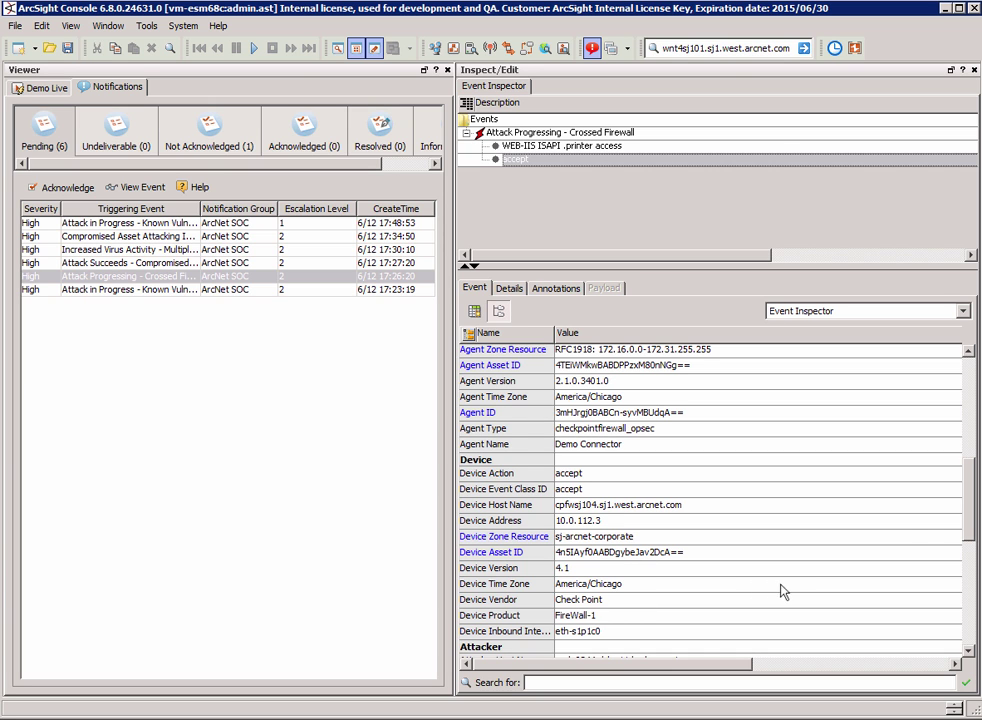
drag(972, 515, 963, 401)
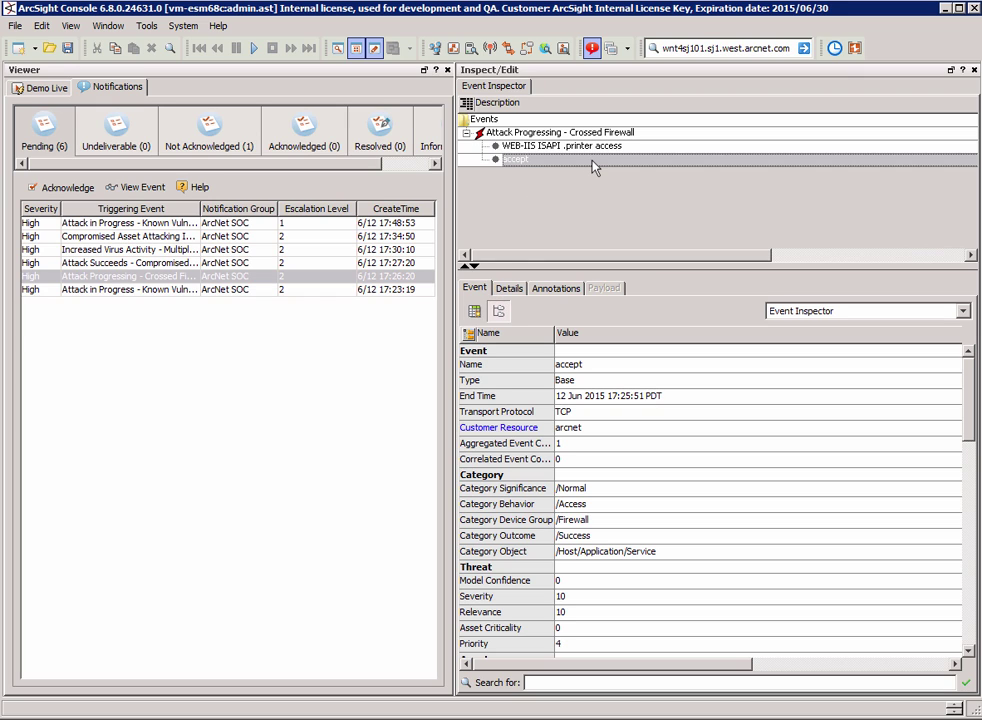
- Create an Event Context Channel from the Attack Progressing - Crossed Firewall correlation event and hide the event inspector
click(562, 133)
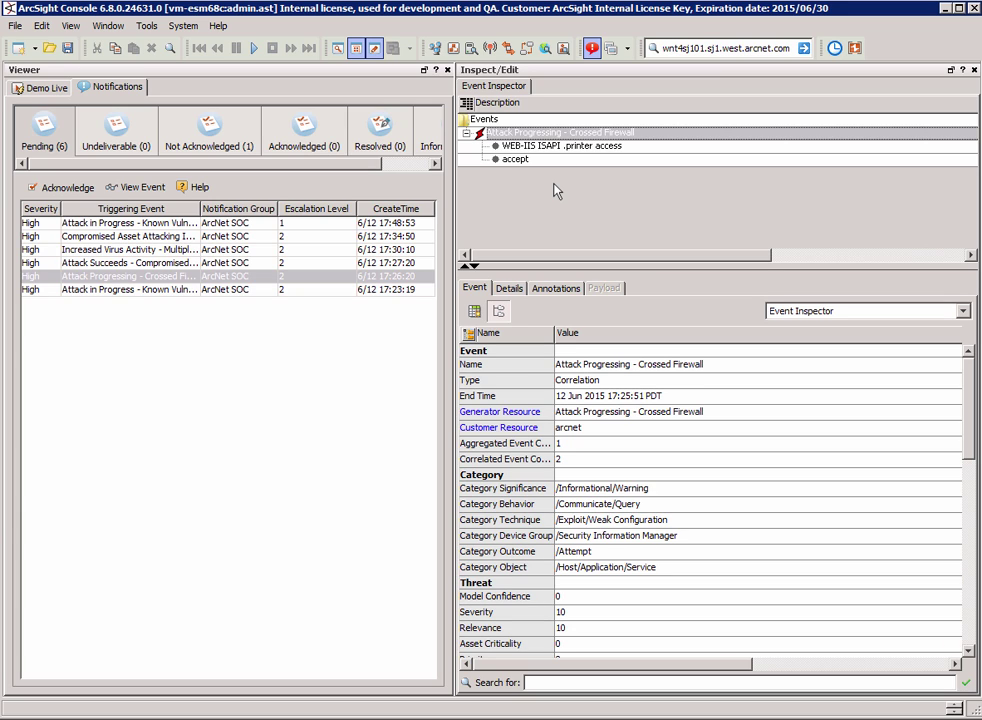
right_click(533, 137)
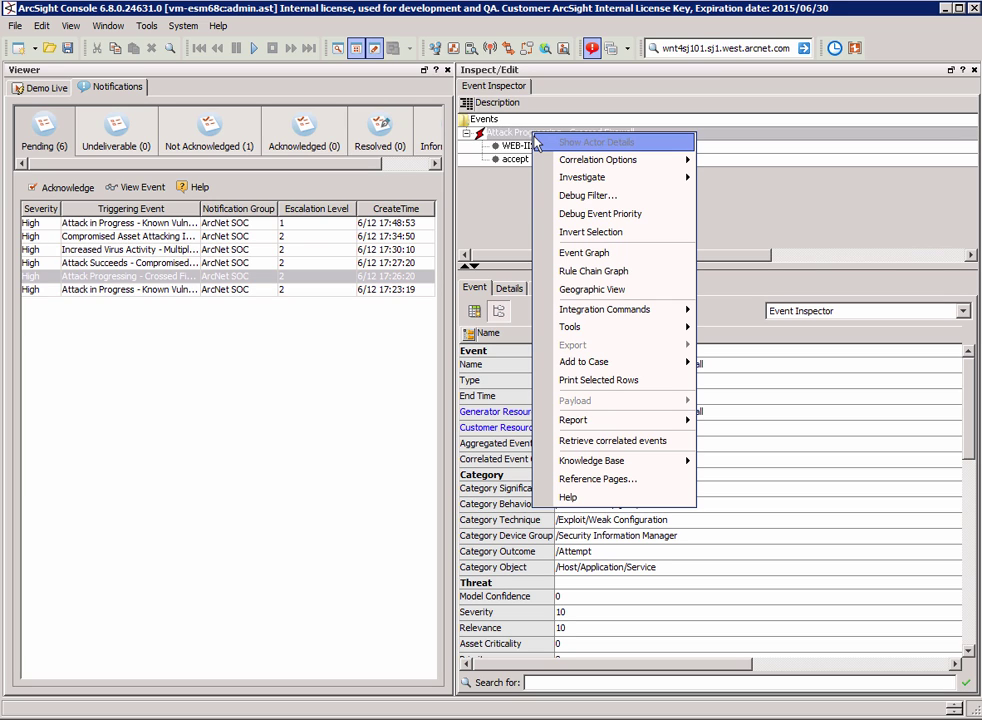
mouse_move(565, 163)
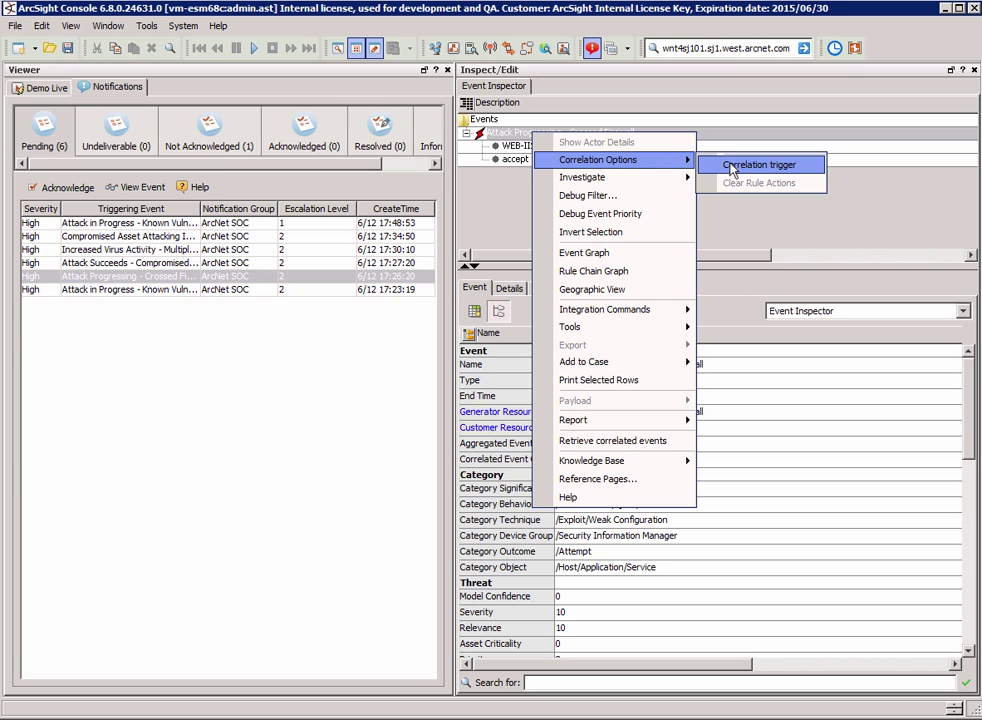
mouse_move(646, 180)
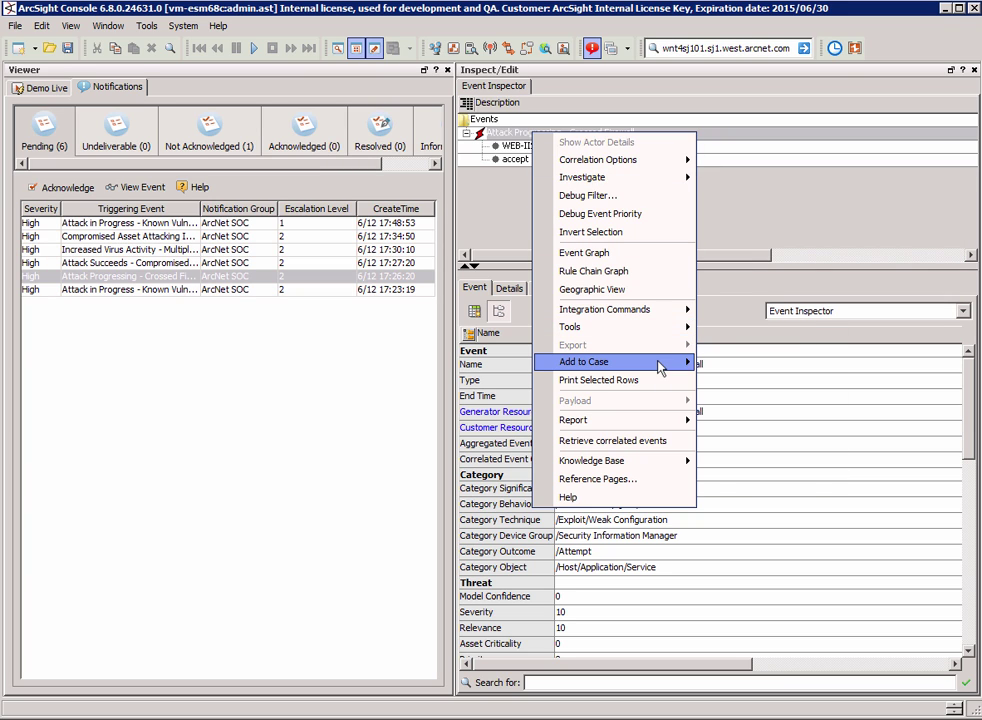
mouse_move(660, 370)
mouse_move(652, 318)
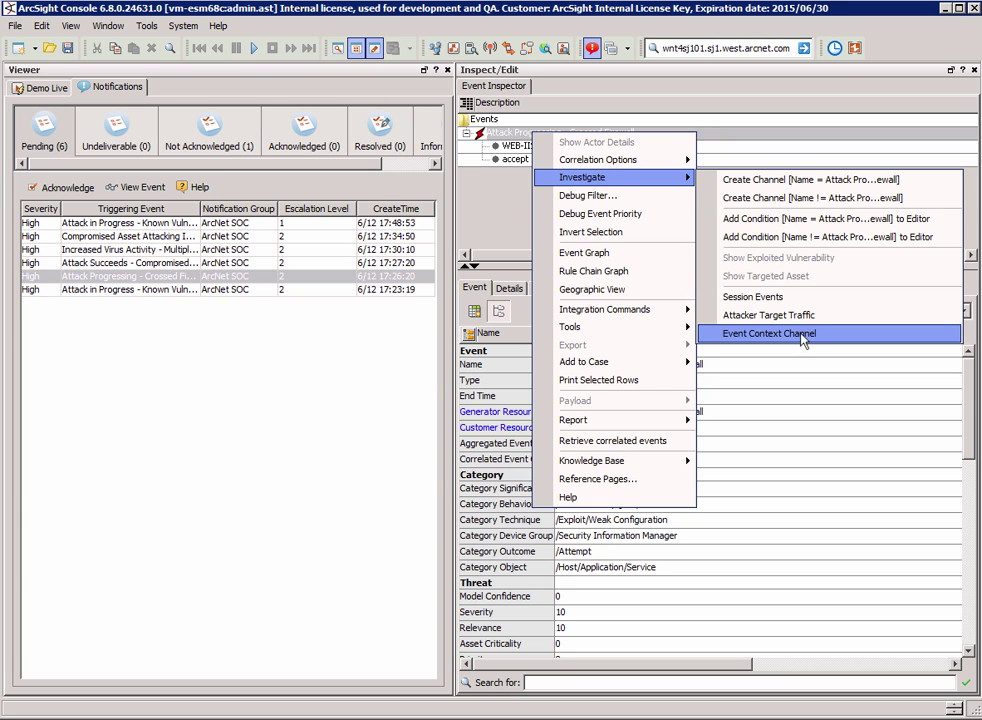
click(805, 336)
click(514, 463)
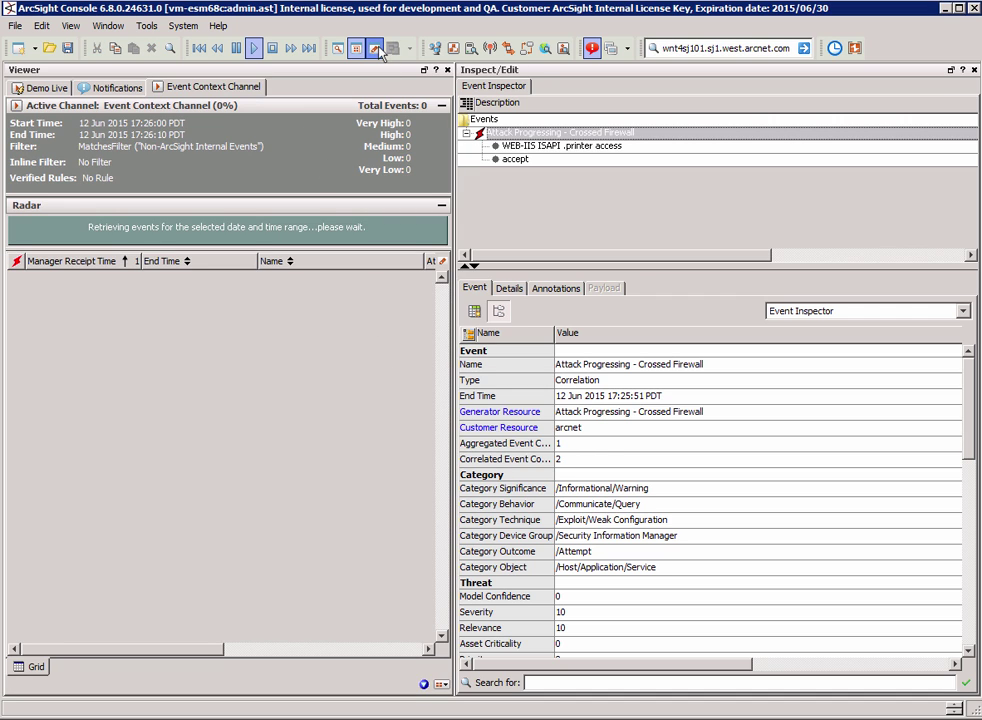
click(375, 47)
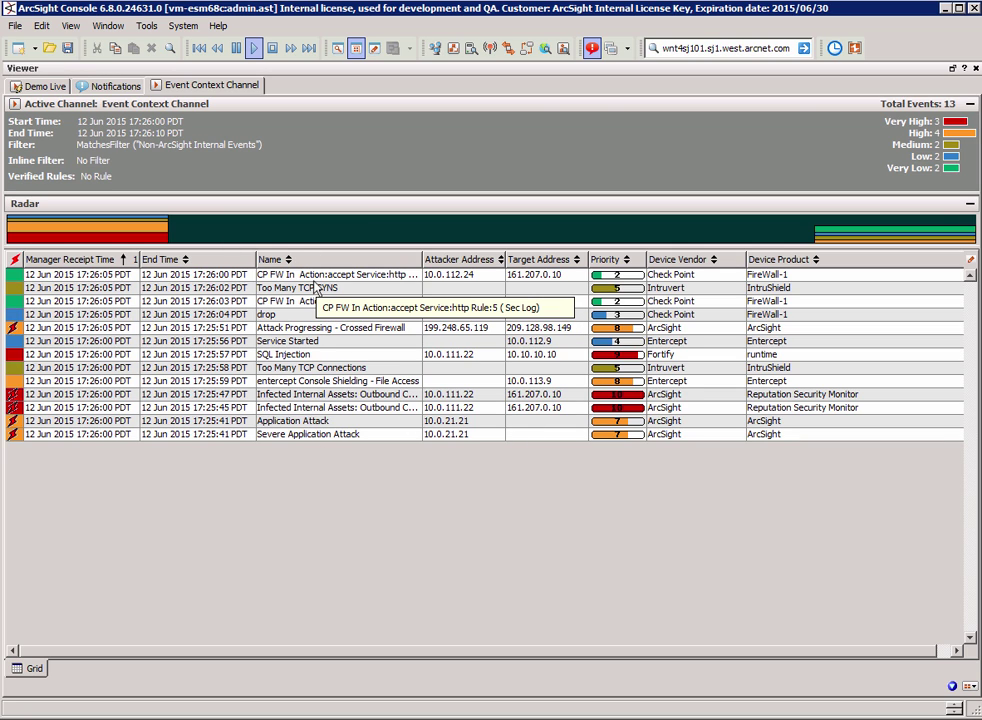
- Generate an Event Graph of all events in the context channel with the default settings and narrow the graph's tree area
click(312, 280)
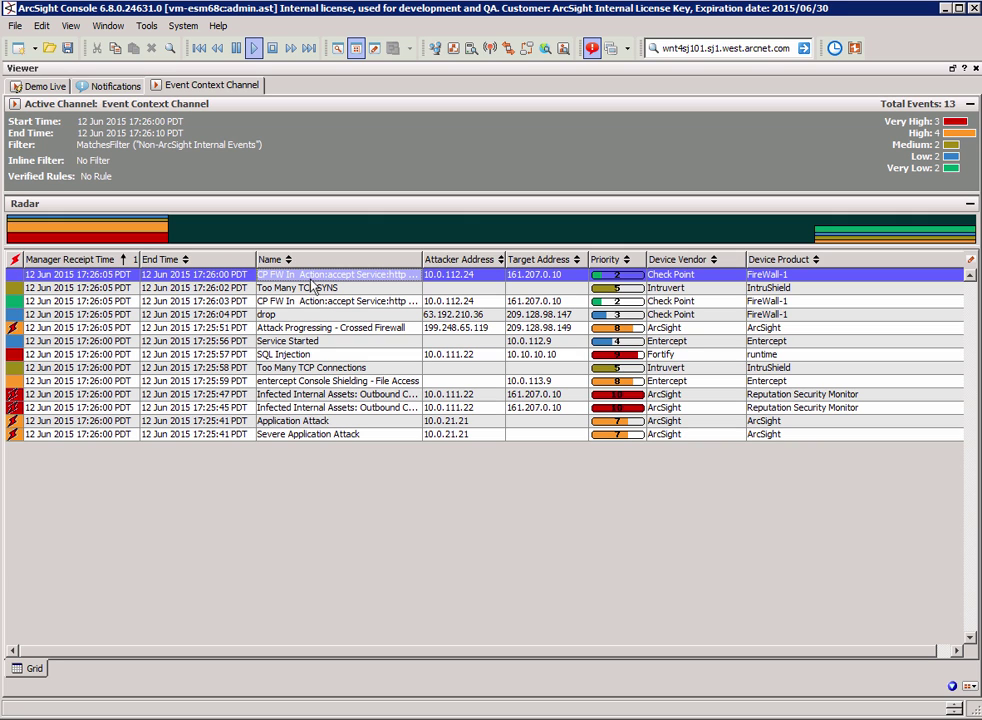
shift+click(313, 436)
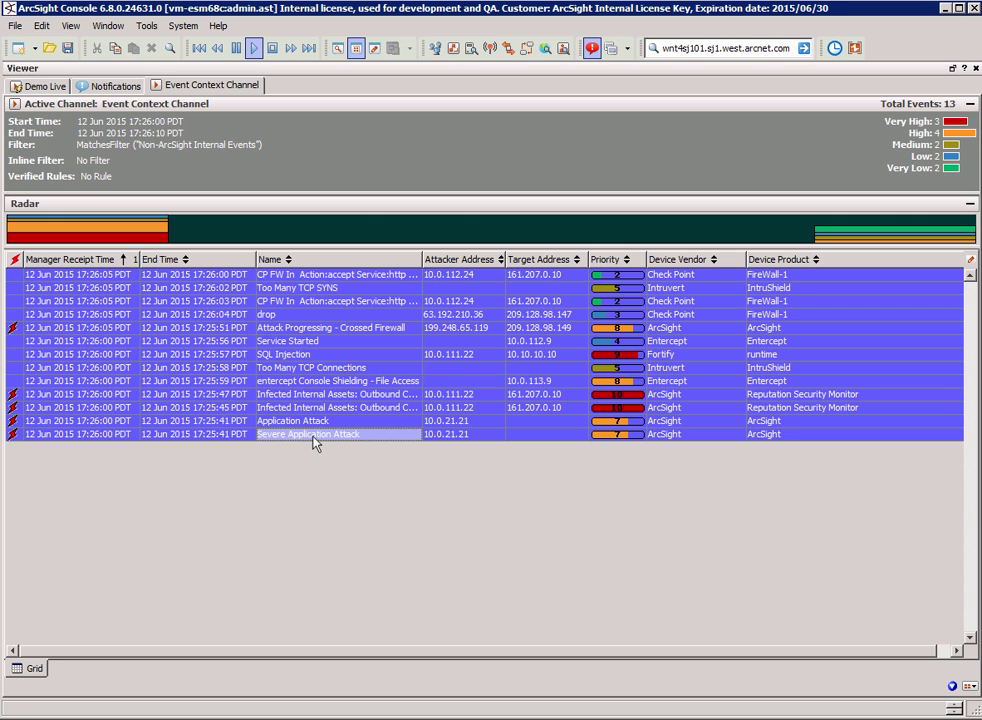
right_click(313, 345)
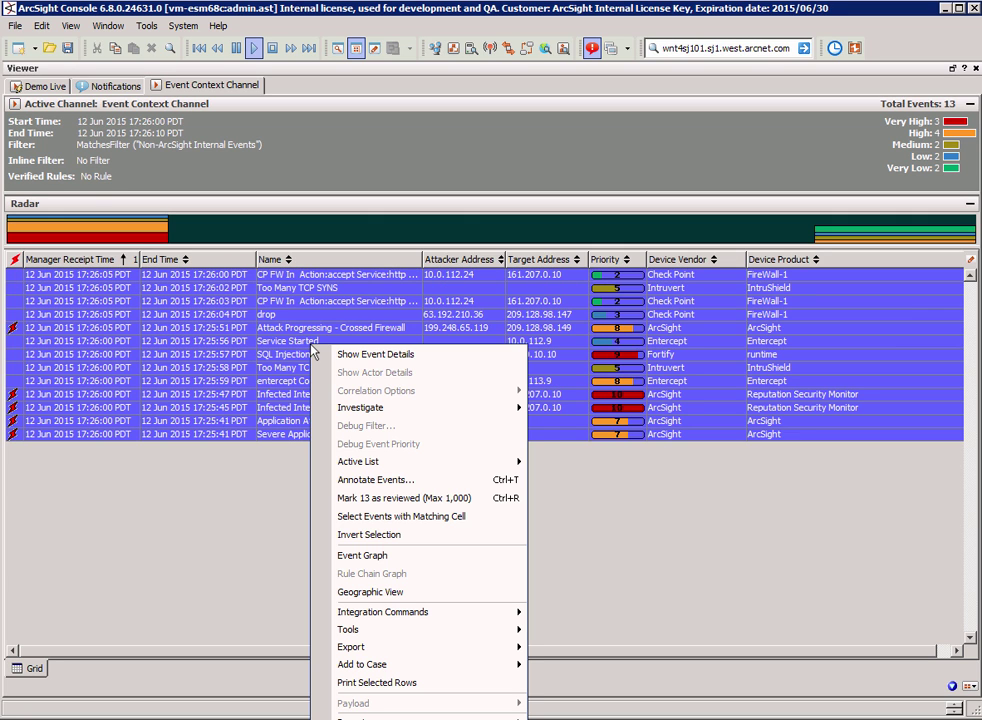
click(374, 556)
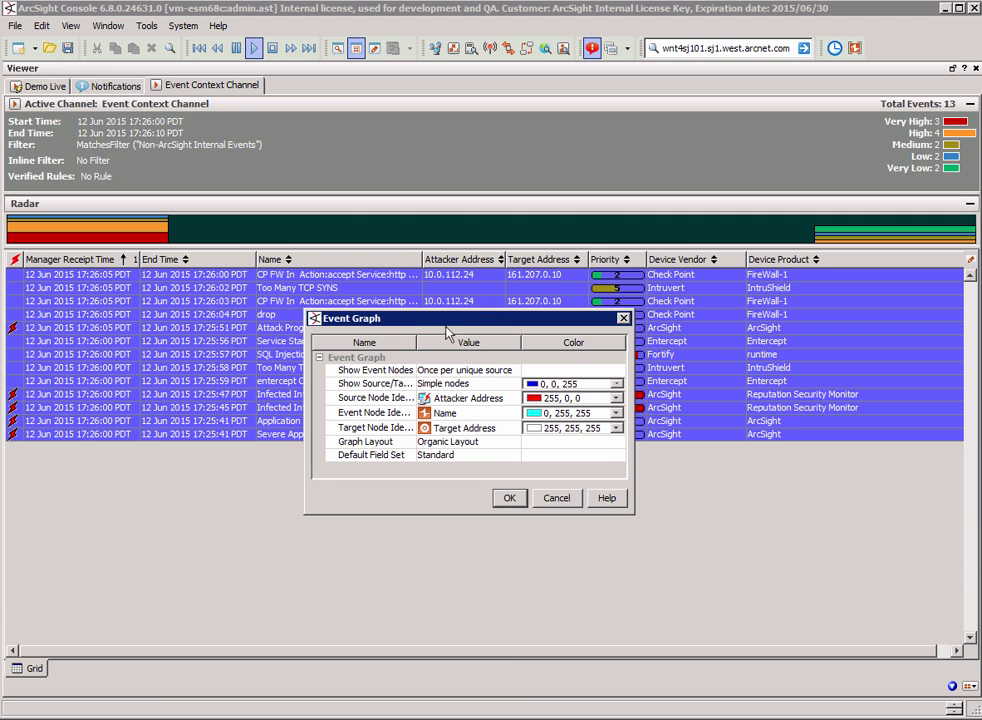
click(510, 497)
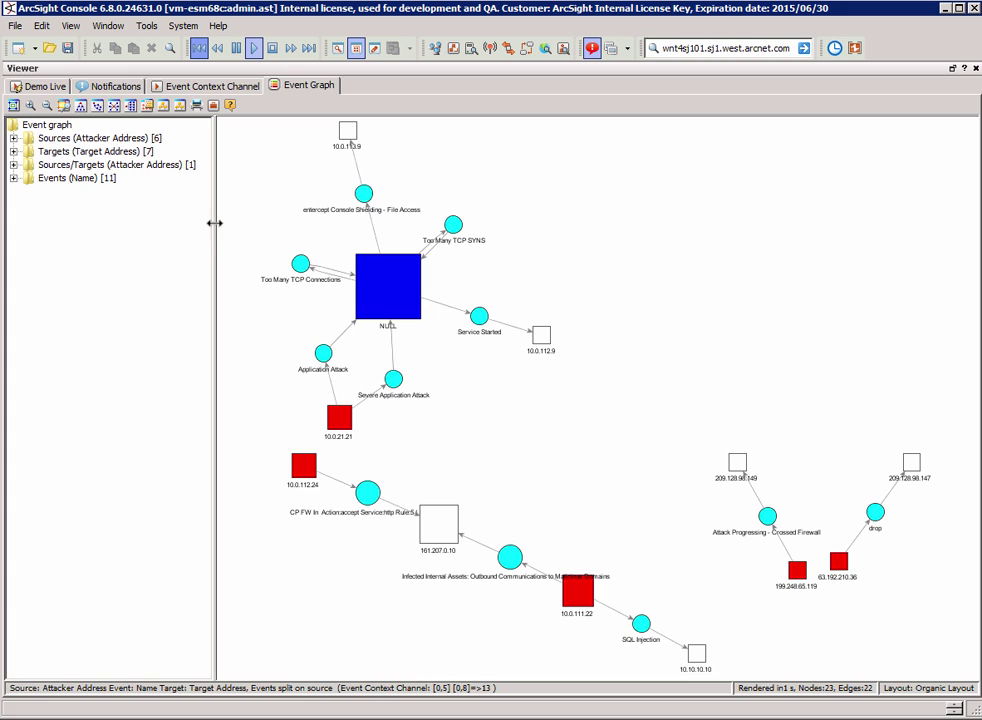
drag(214, 223, 130, 224)
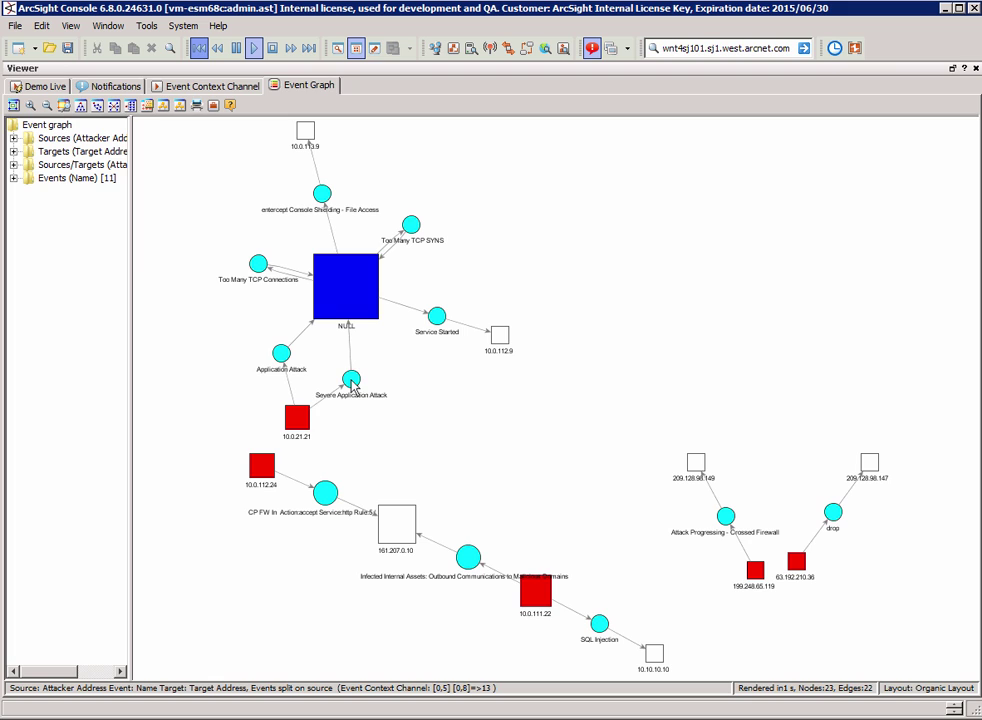
- Create an investigation channel for Attacker Address = 10.0.111.22 from its node in the event graph
mouse_move(354, 386)
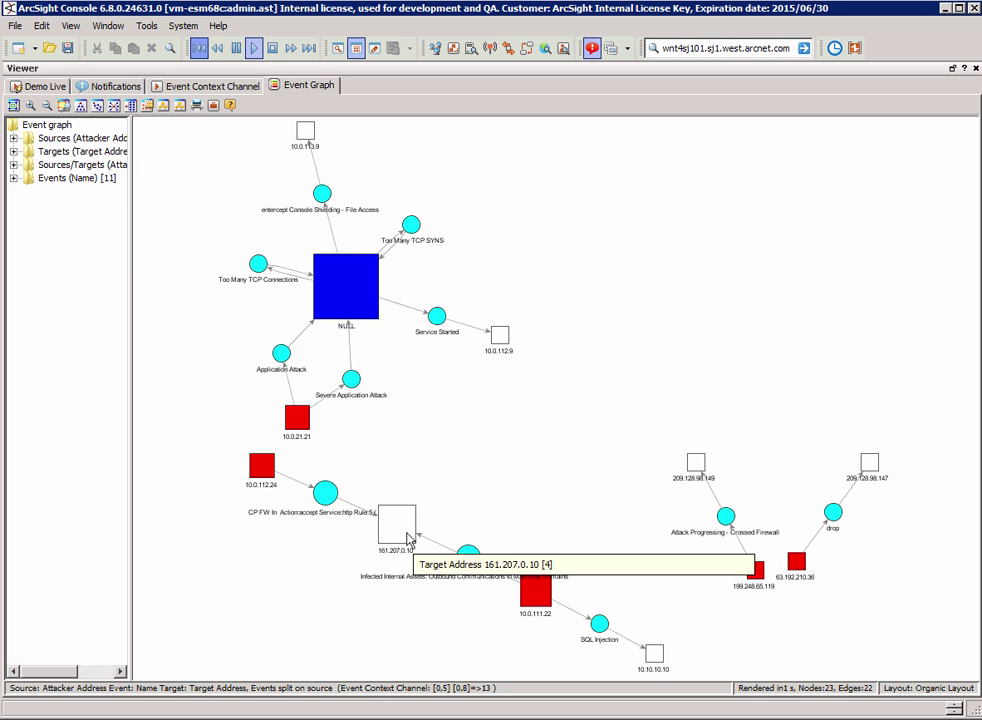
click(533, 598)
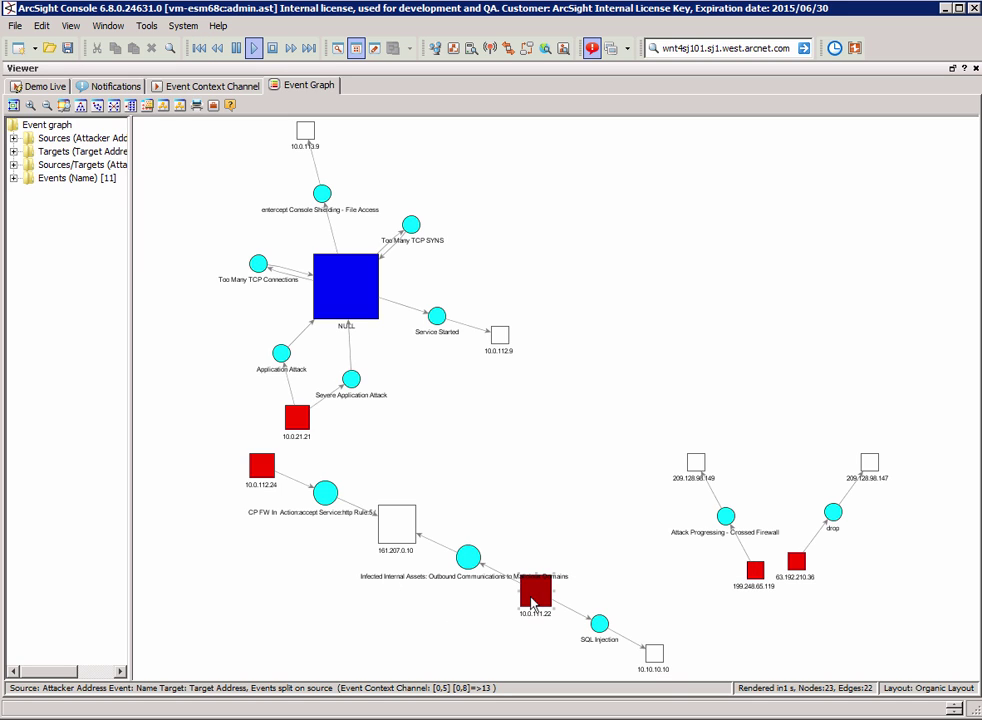
right_click(532, 601)
mouse_move(634, 610)
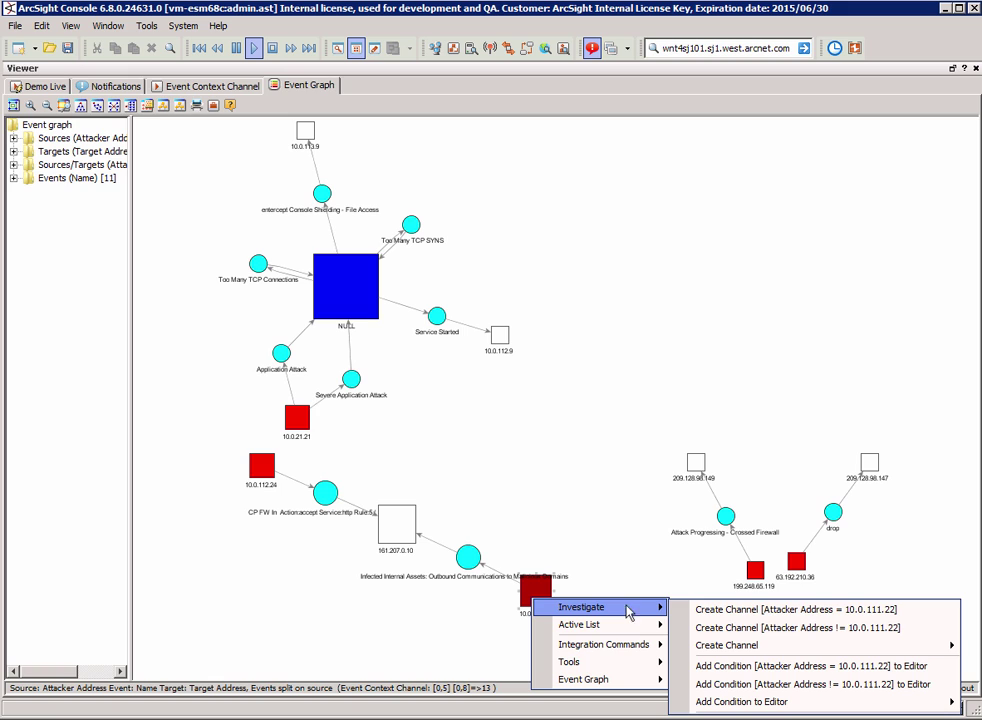
click(727, 612)
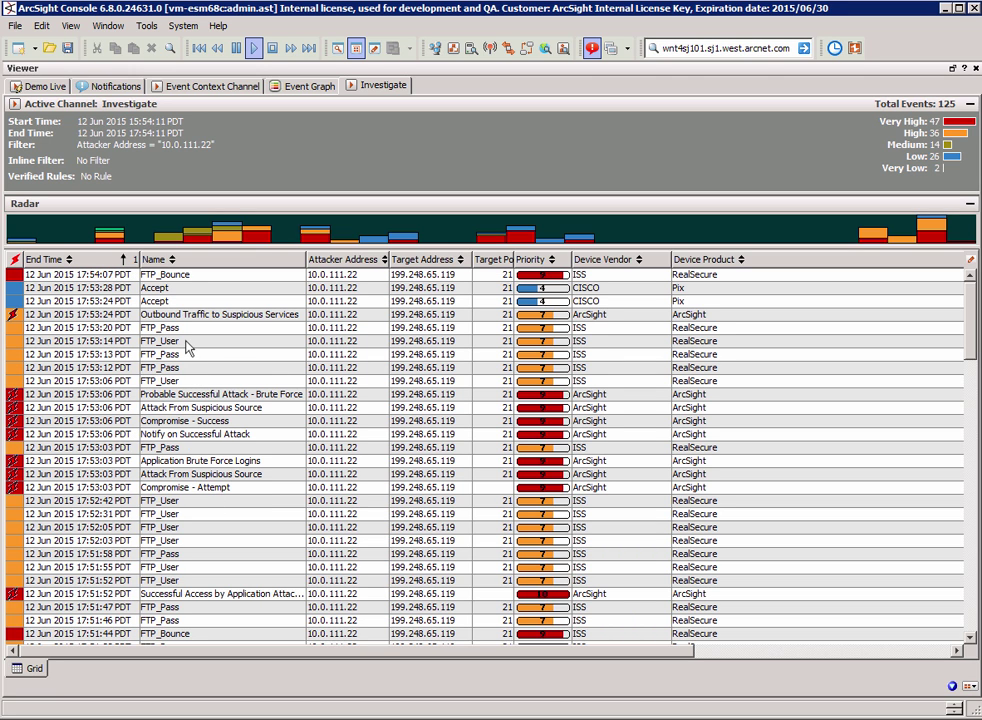
- Review the events of attacker 10.0.111.22 from the FTP and compromise events back to the Successful Logon event
click(150, 341)
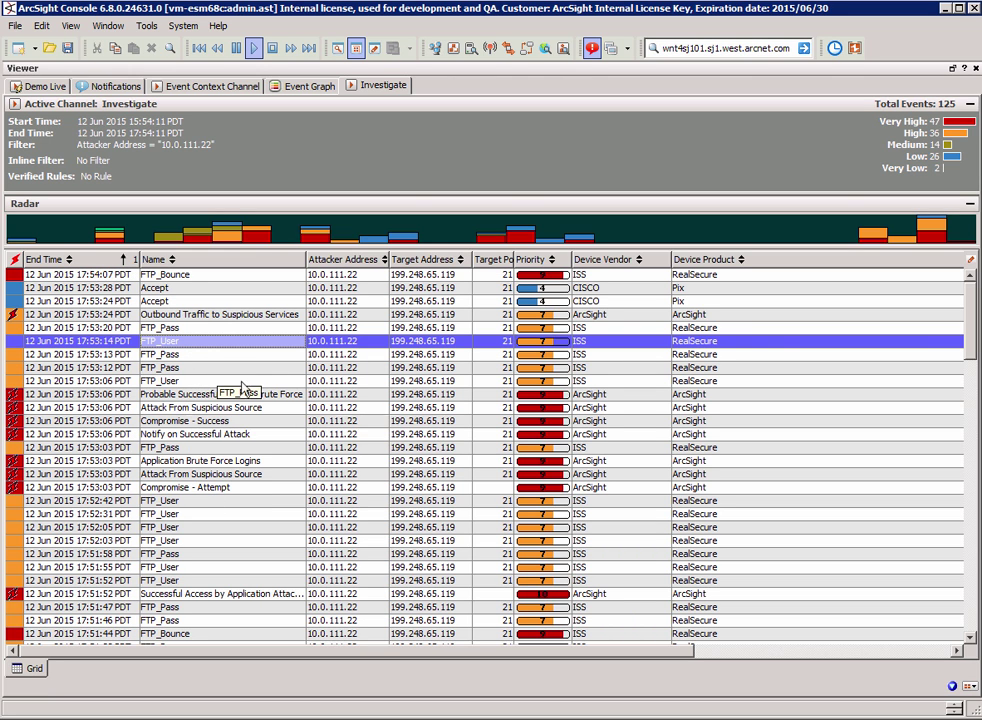
click(190, 367)
click(180, 382)
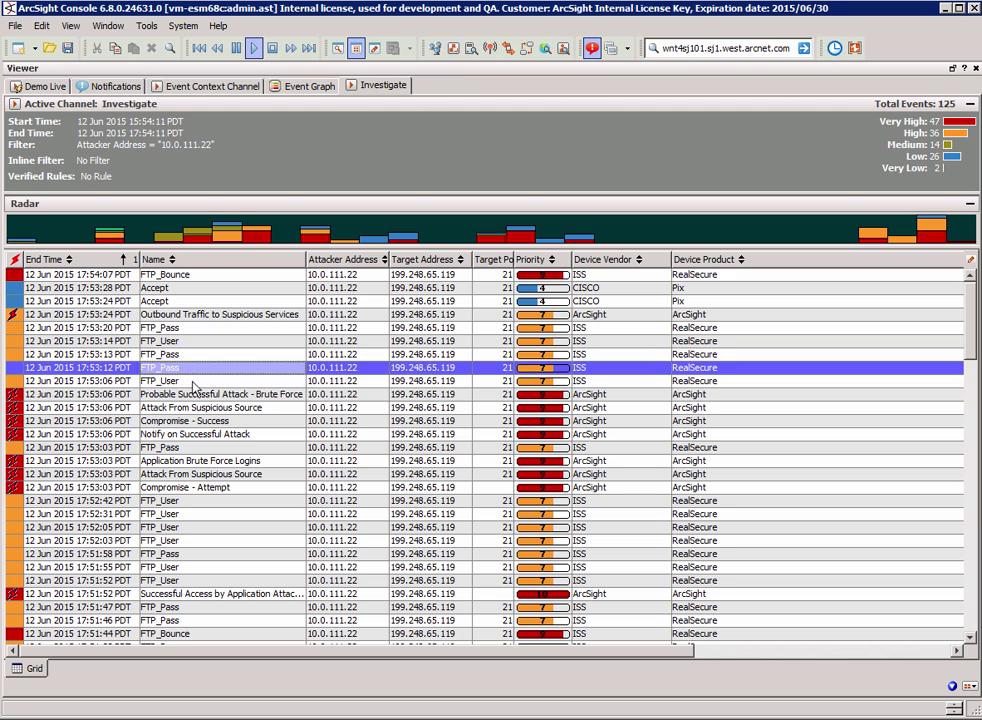
click(213, 489)
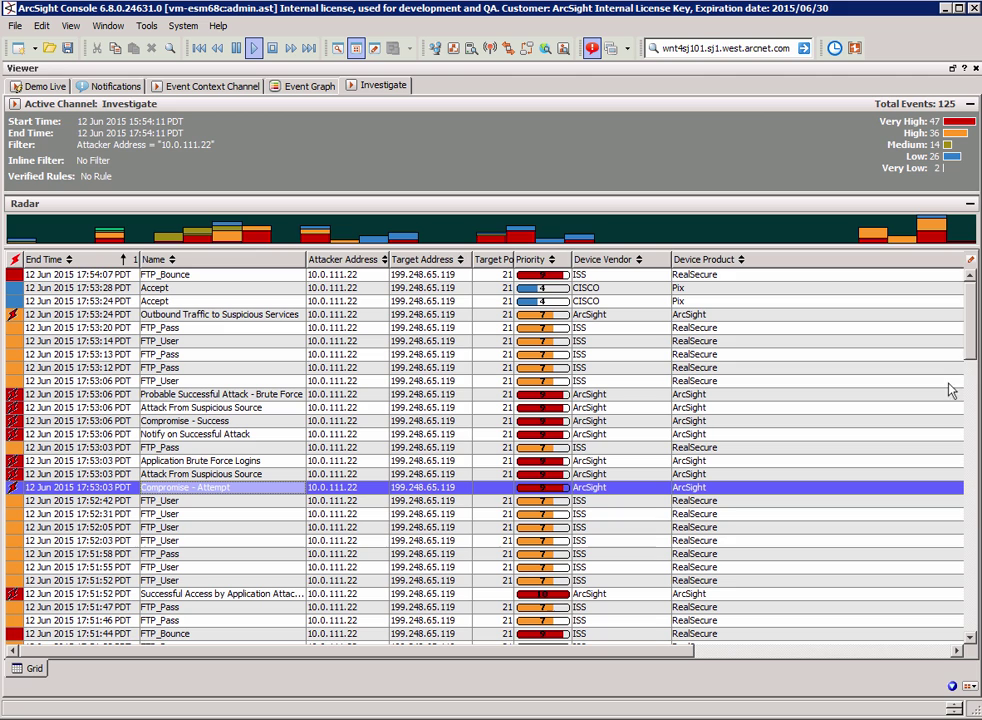
scroll(745, 303, down, 6)
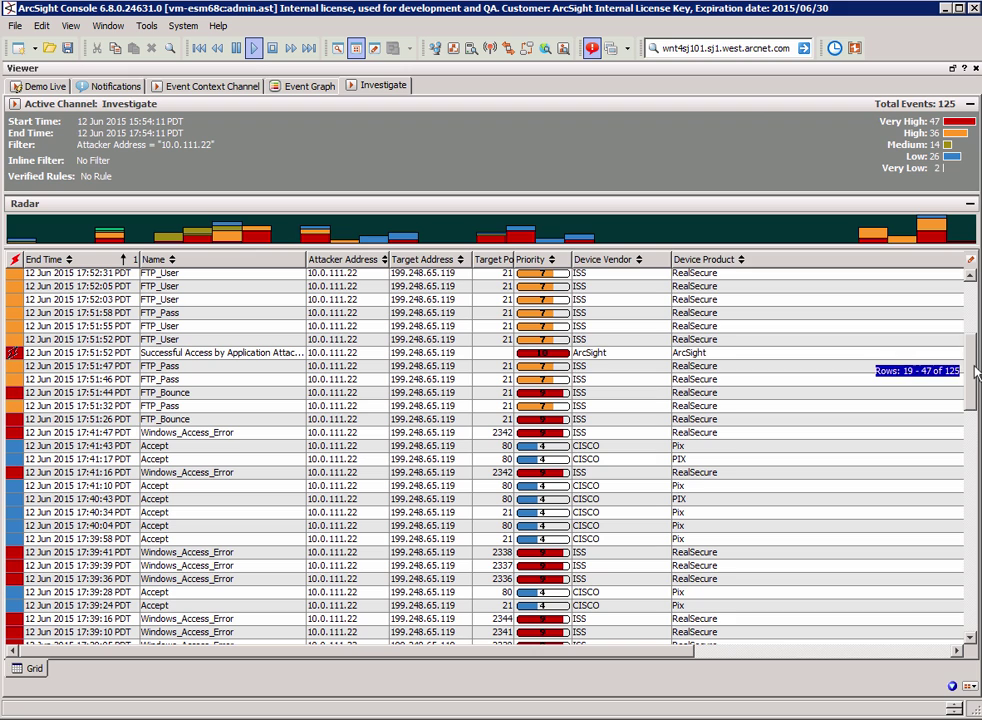
scroll(975, 420, down, 6)
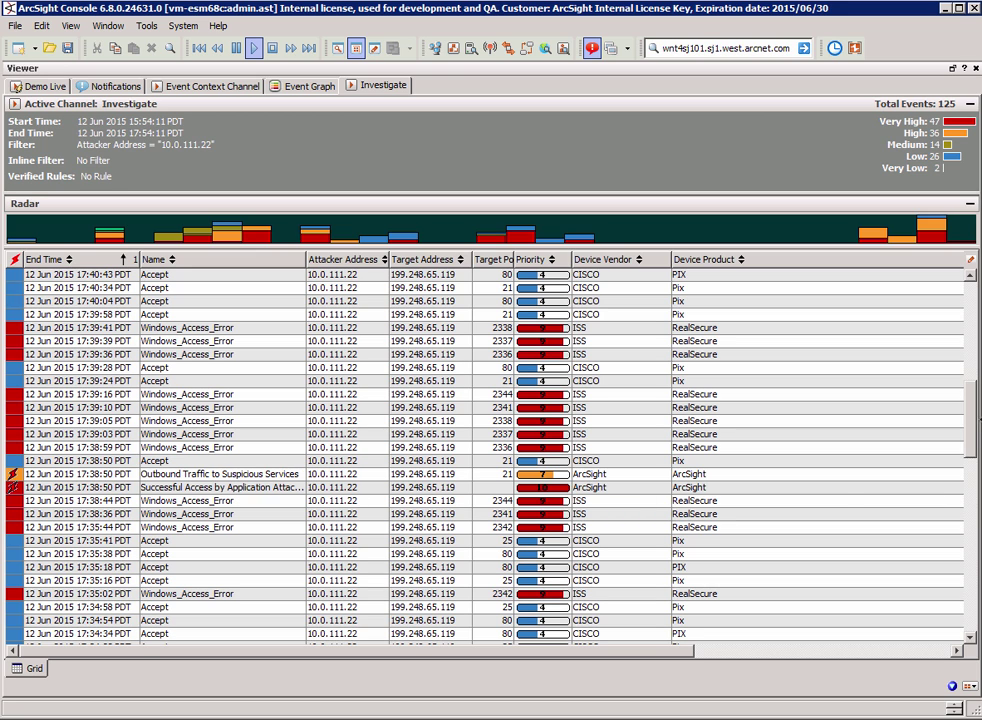
drag(975, 413, 975, 600)
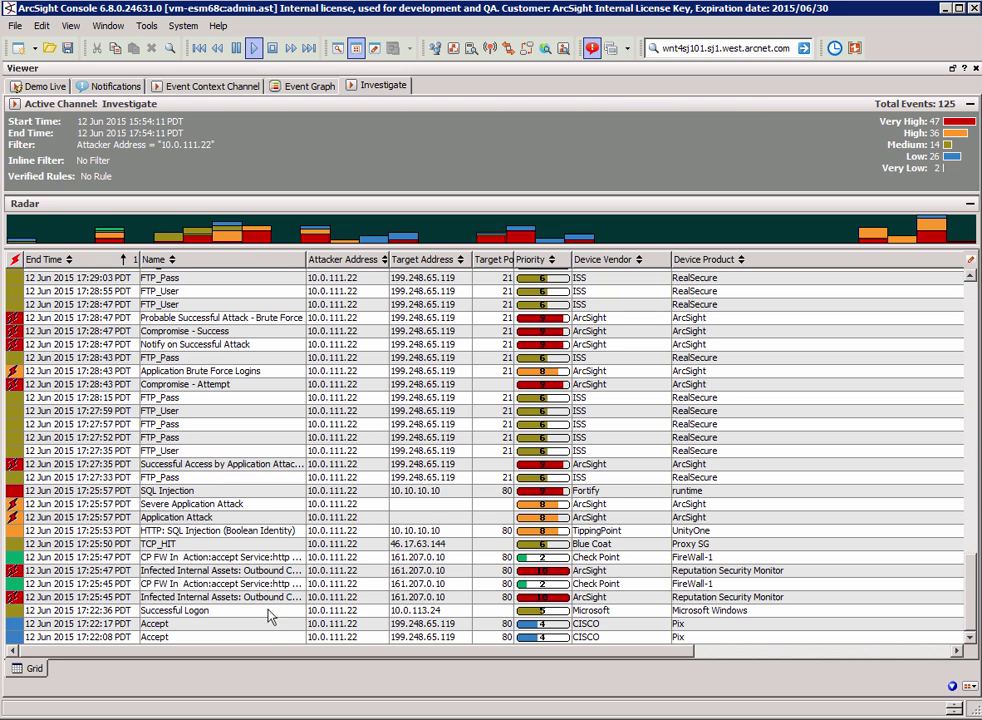
click(187, 612)
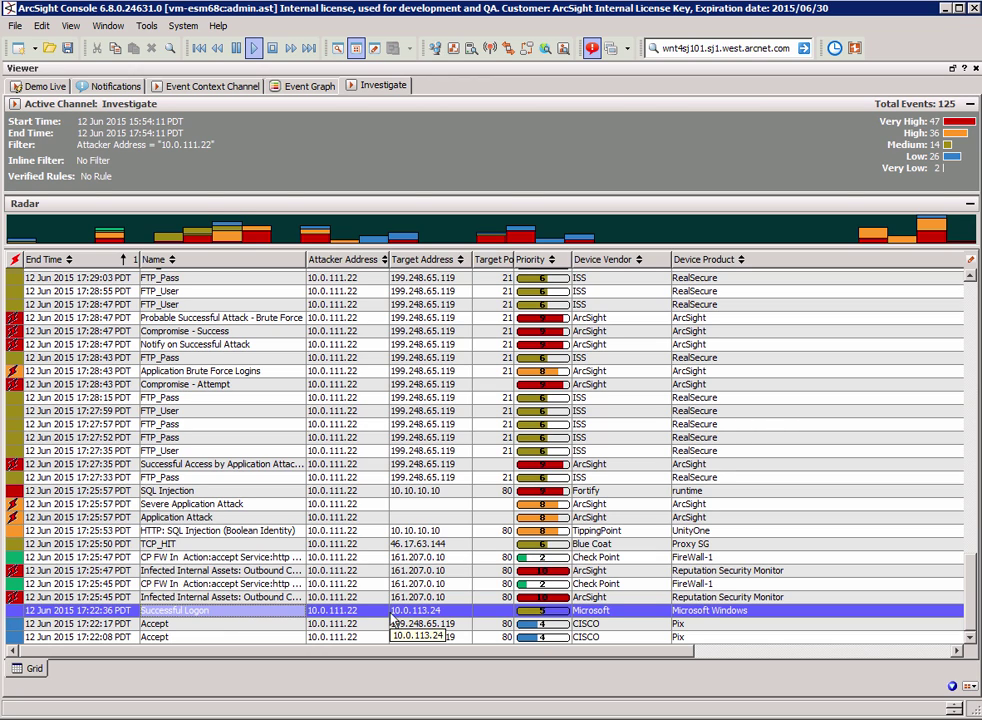
- Look over the integration commands offered for the Successful Logon event's target address 10.0.113.24
click(421, 612)
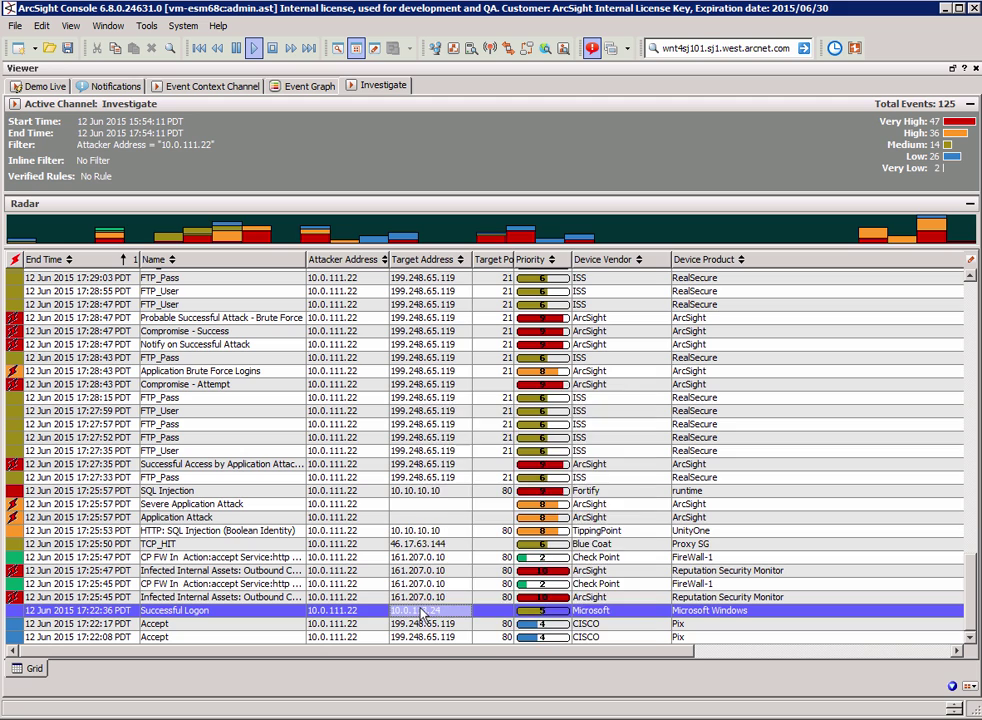
right_click(421, 613)
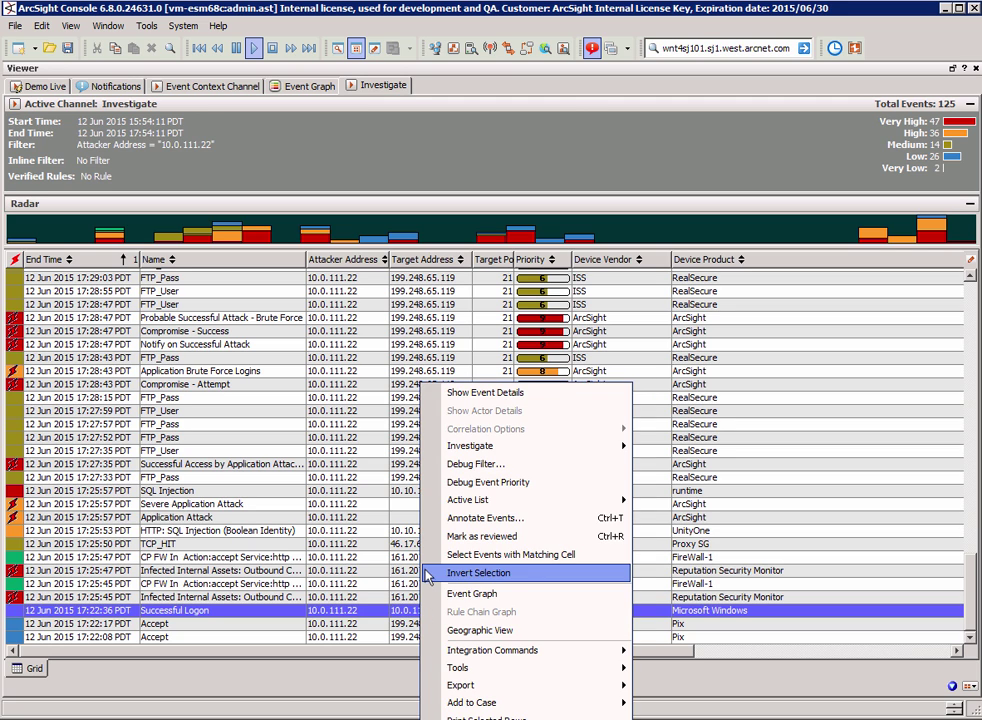
mouse_move(535, 650)
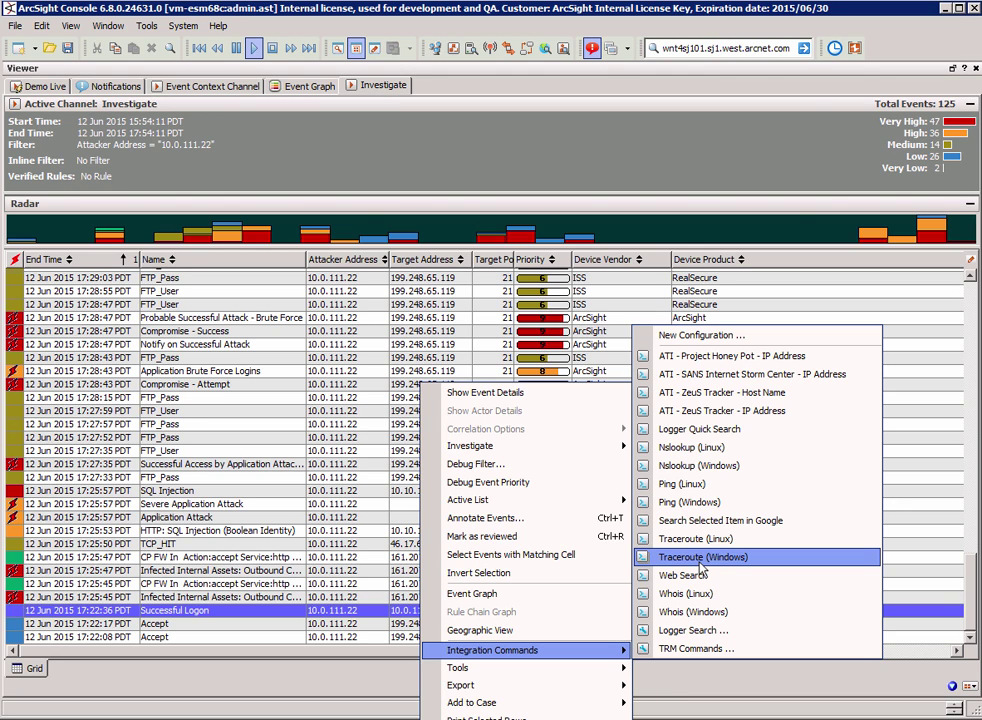
click(397, 612)
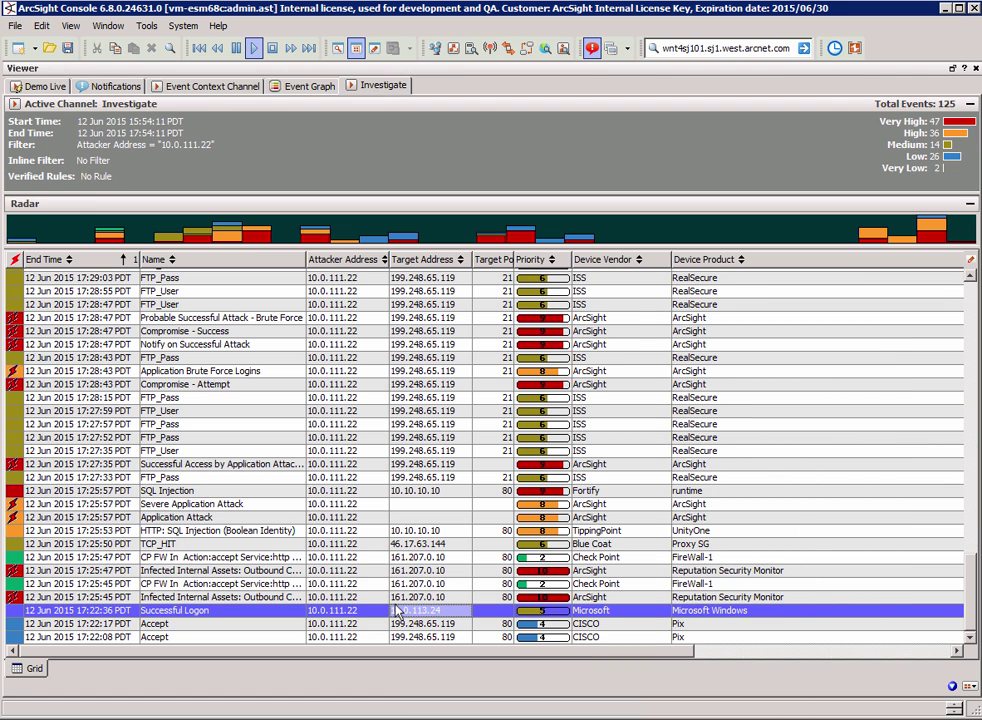